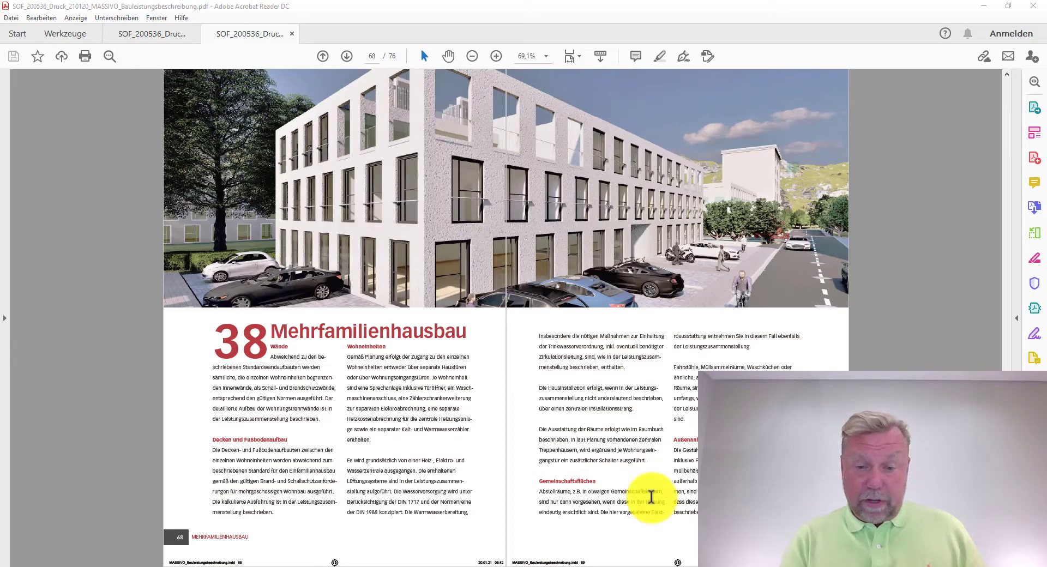
In Vi-Plan, view the Erdgeschoß and Obergeschoß 1 plans, then switch to Lewke_29.04.2020.vpl
click(447, 562)
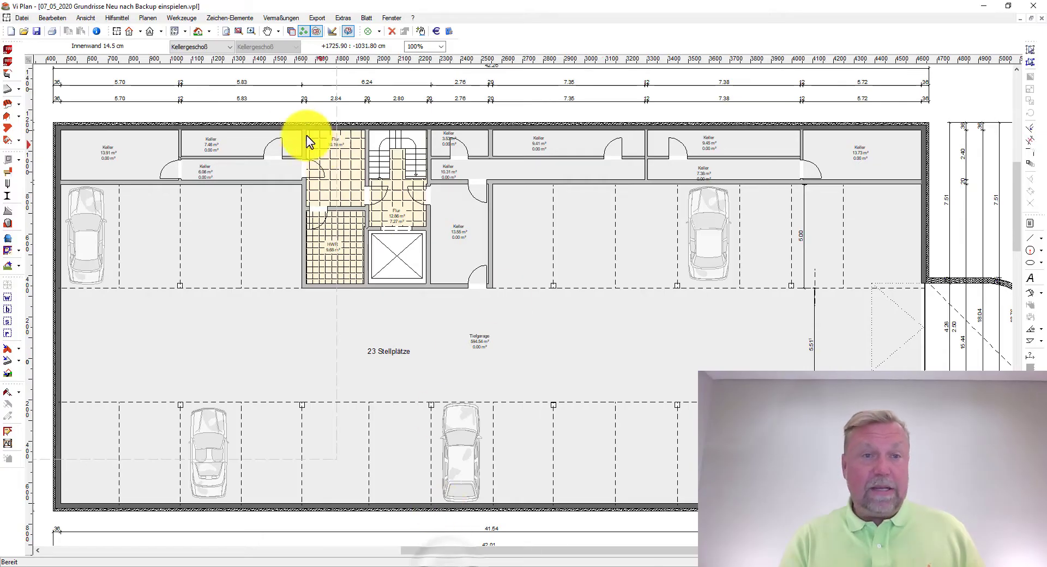
click(206, 47)
click(212, 87)
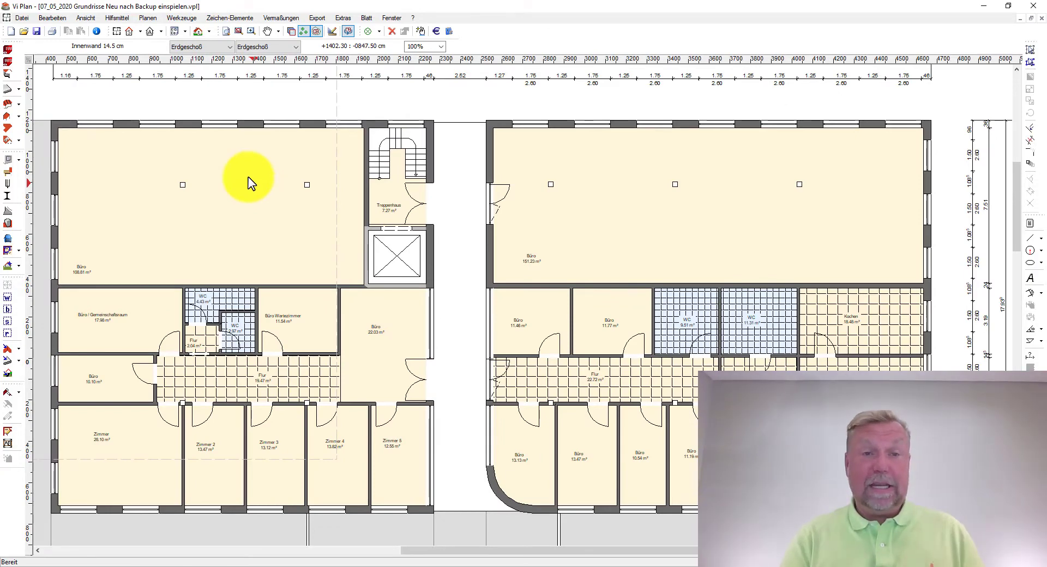
click(202, 46)
click(199, 76)
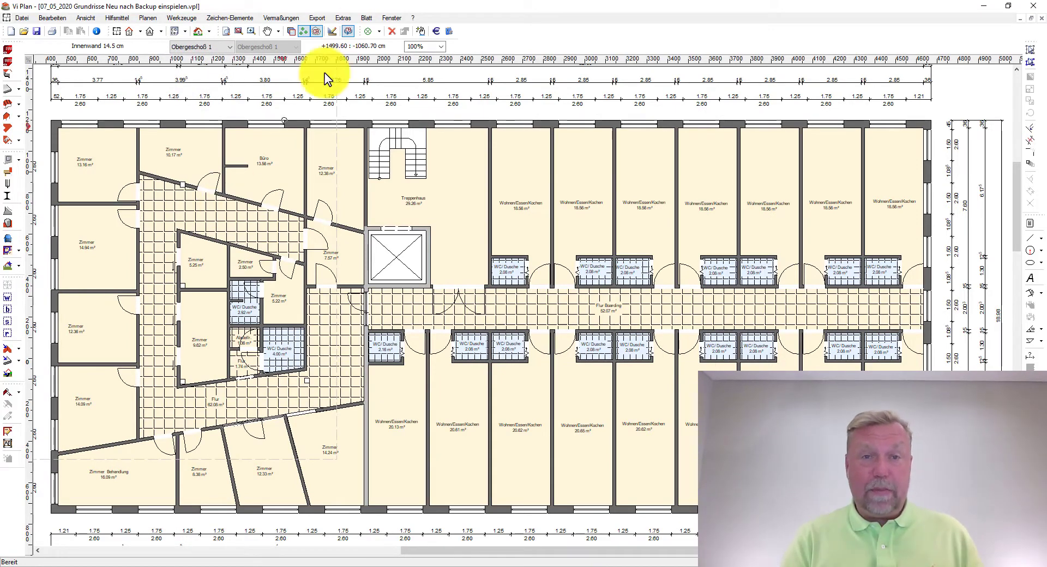
click(390, 18)
click(392, 63)
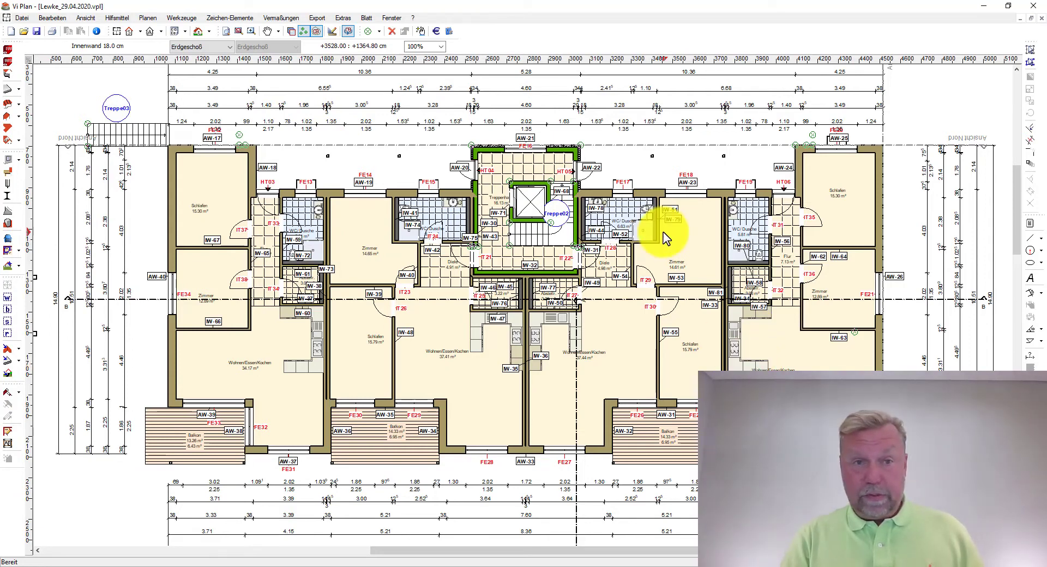
Return to the Grundrisse Neu plan, then show page 68 (Mehrfamilienhausbau) of the brochure PDF
click(391, 19)
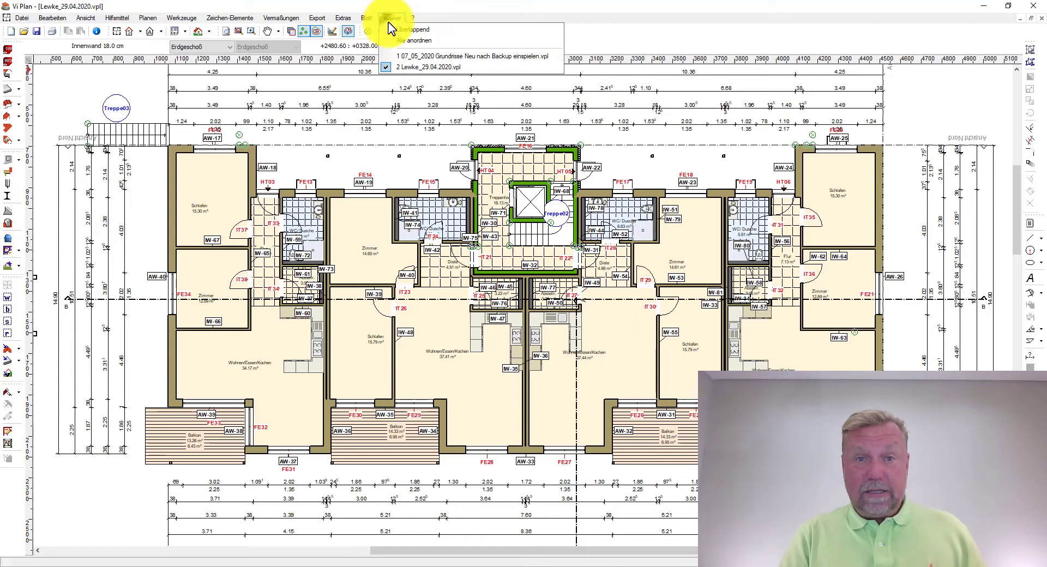
click(401, 56)
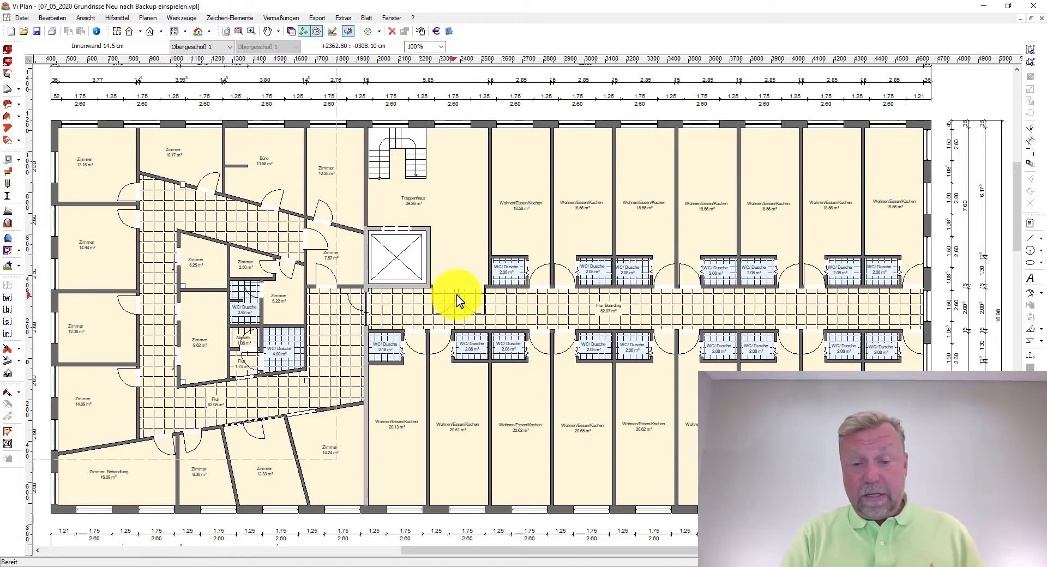
click(466, 562)
click(532, 537)
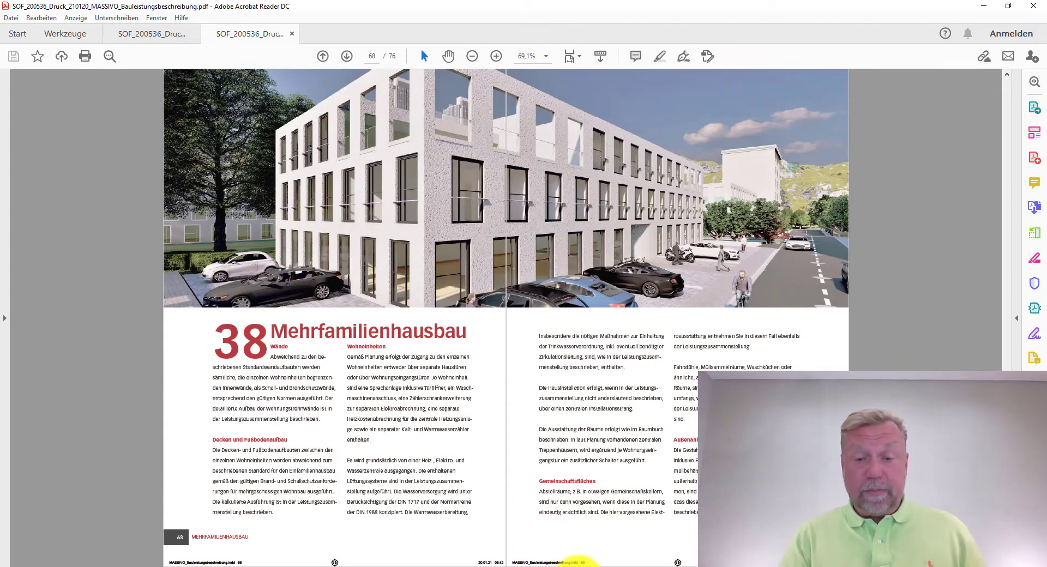
Go from Acrobat via Sonderausstattung back to the Grundrisse Neu Obergeschoß 1 plan in Vi-Plan
click(542, 566)
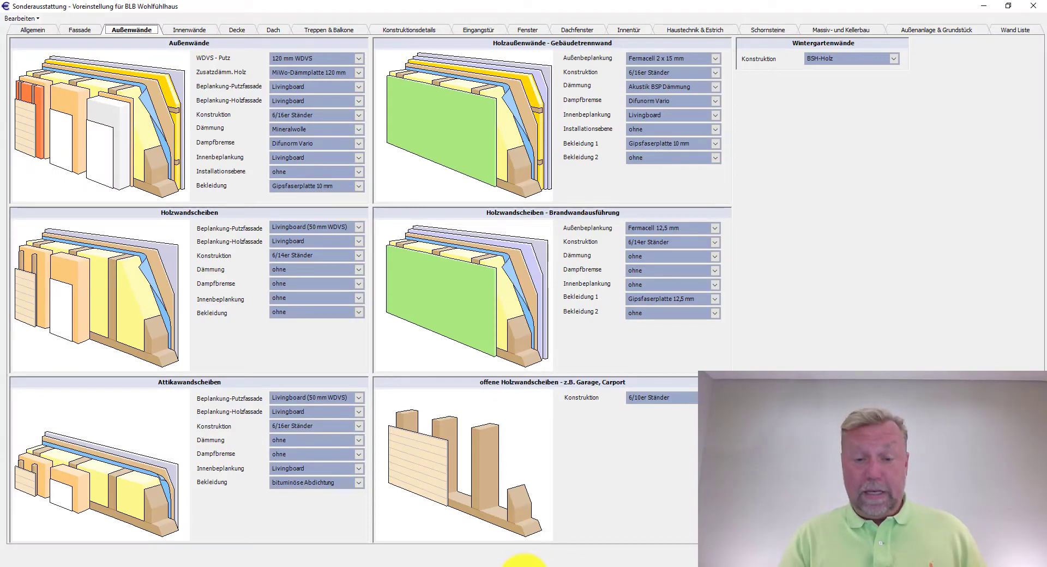
click(437, 564)
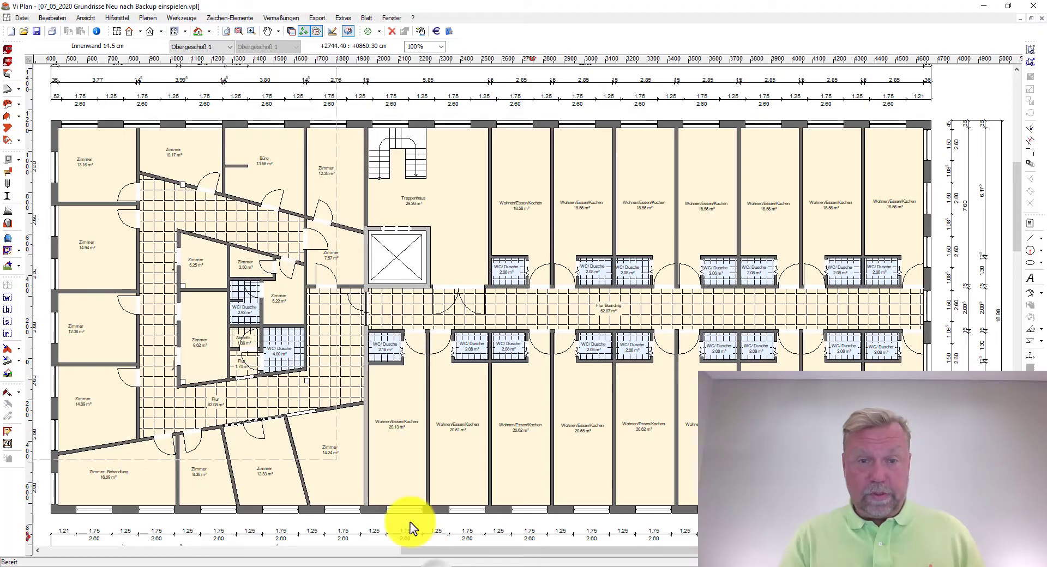
Show the Lewke_29.04.2020 ground-floor plan, then the Sonderausstattung Außenwände presets for BLB Wohlfühlhaus
click(392, 17)
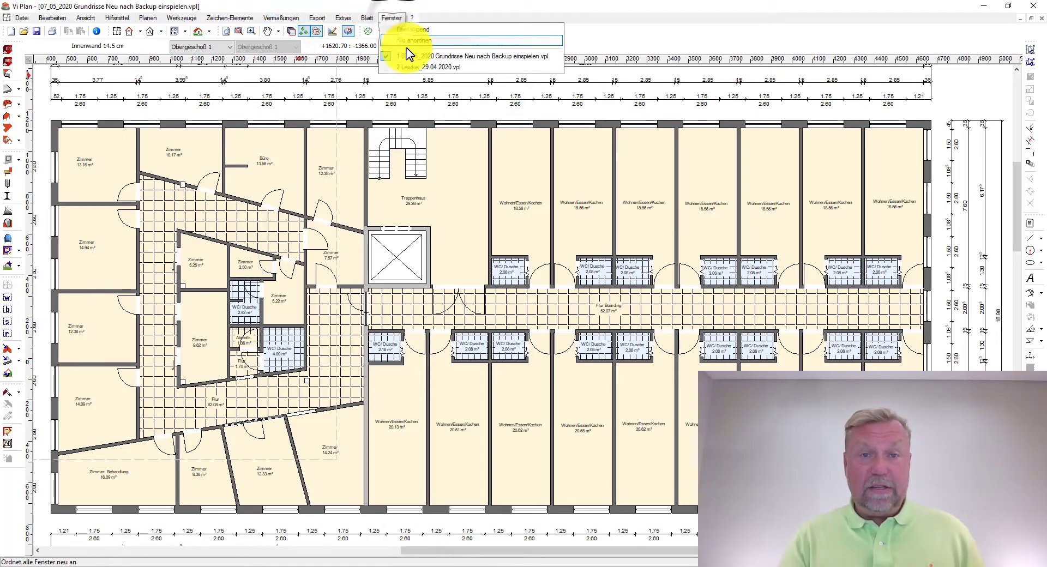
click(407, 70)
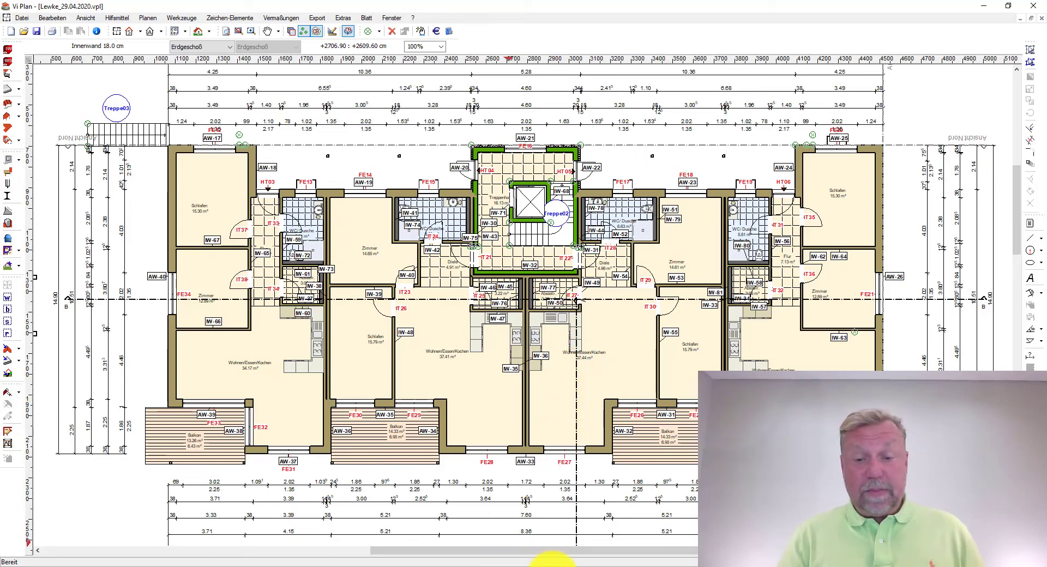
click(545, 562)
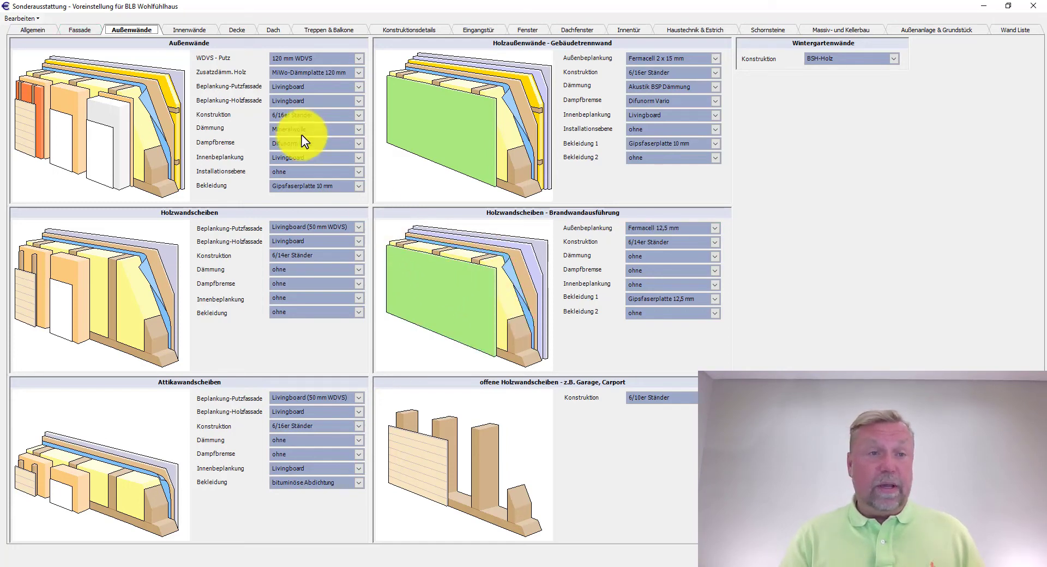
Review Innenwände and Decke presets, keep Elementdecke for OG 2, and end on Allgemein
click(176, 32)
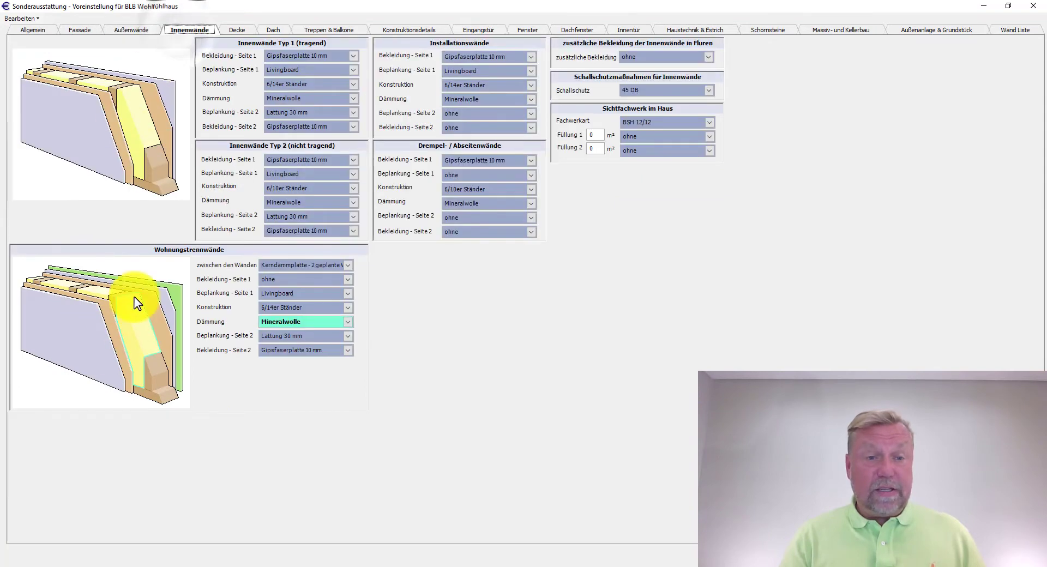
click(840, 31)
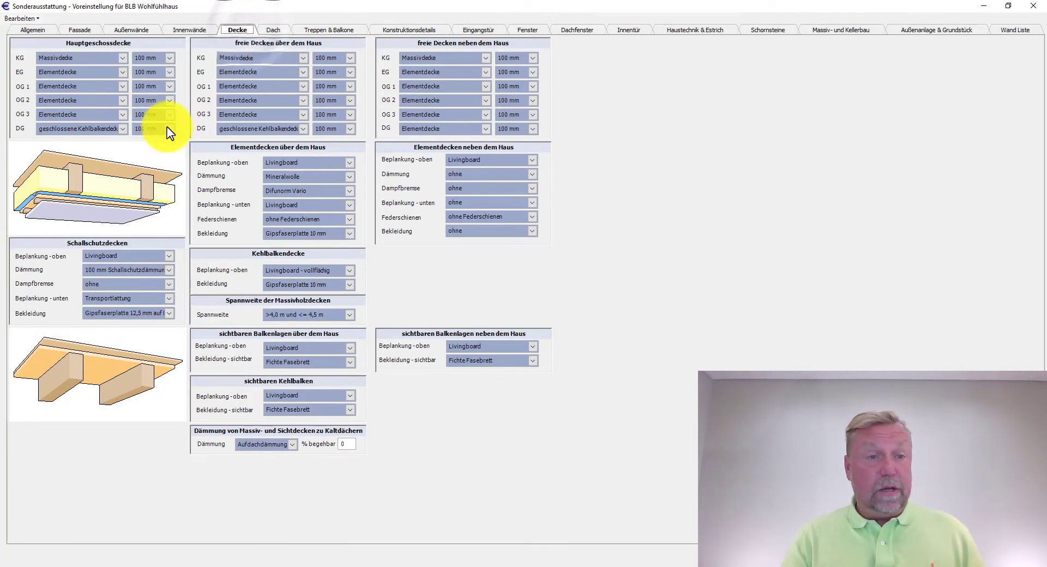
click(122, 101)
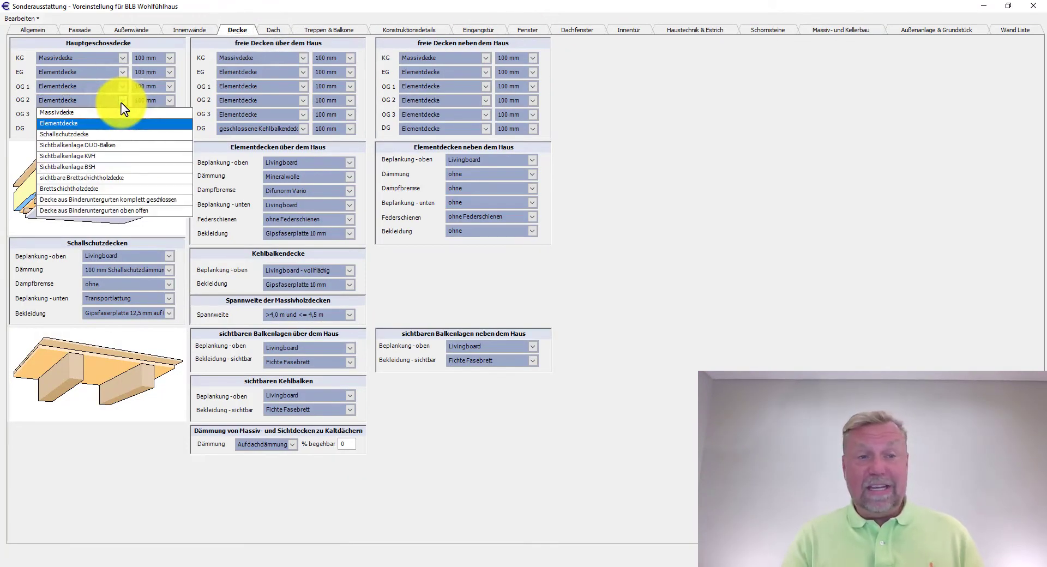
click(121, 104)
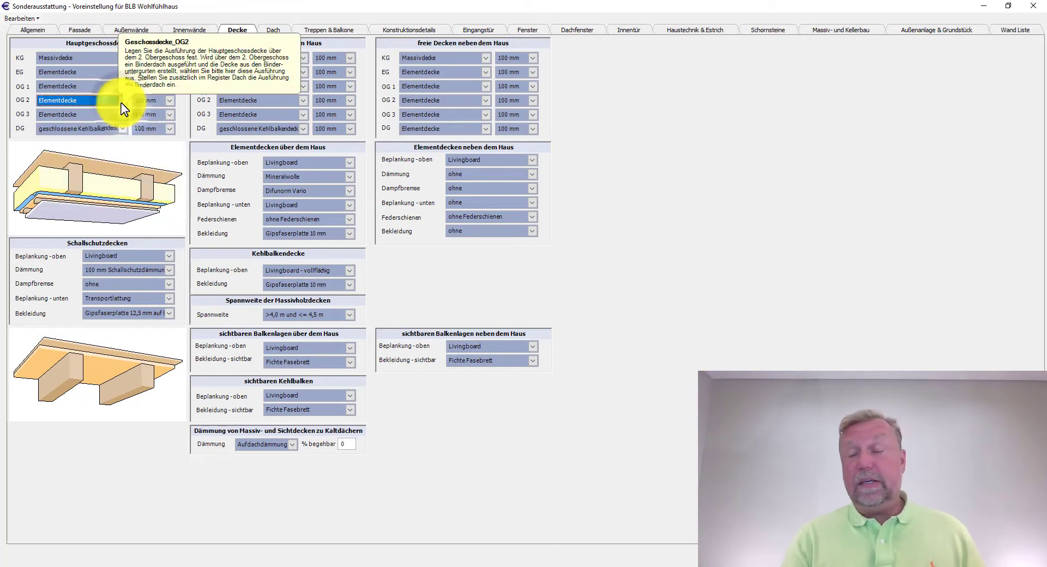
click(35, 31)
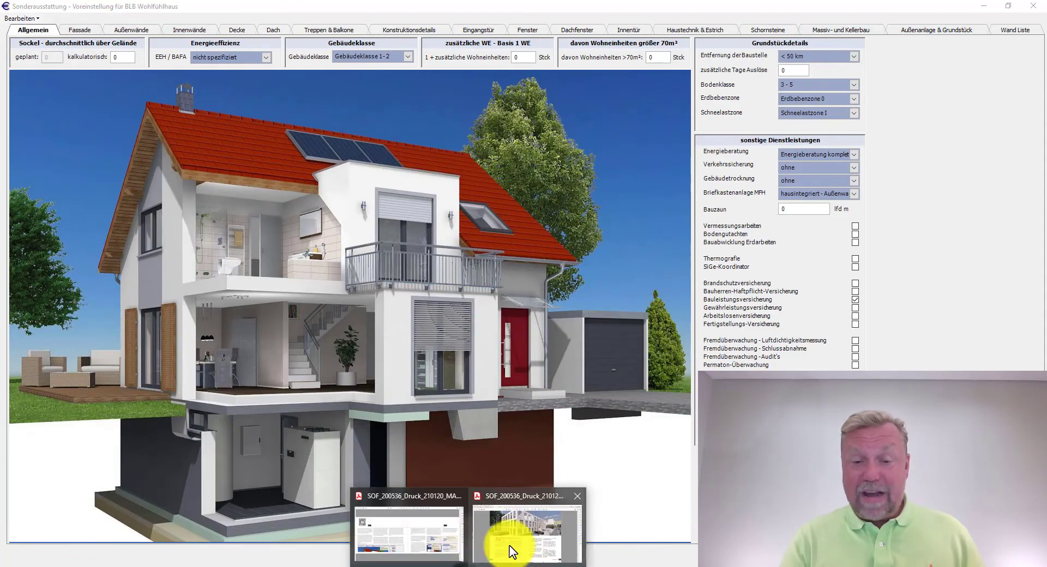
Check the brochure PDF, then return to Vi-Kalk Massivbau's Grundeinstellungen for project Test
click(509, 546)
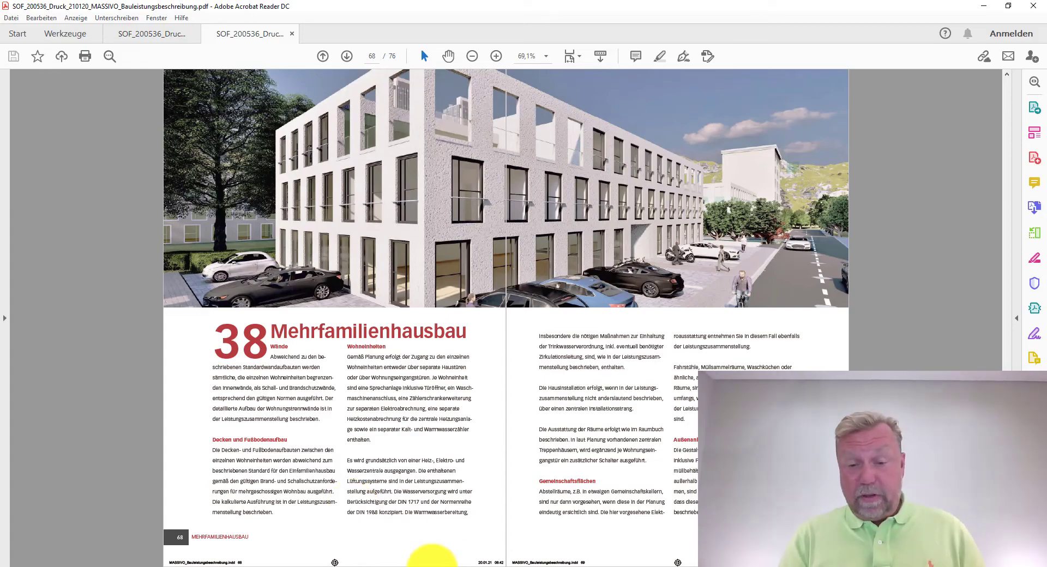
click(518, 561)
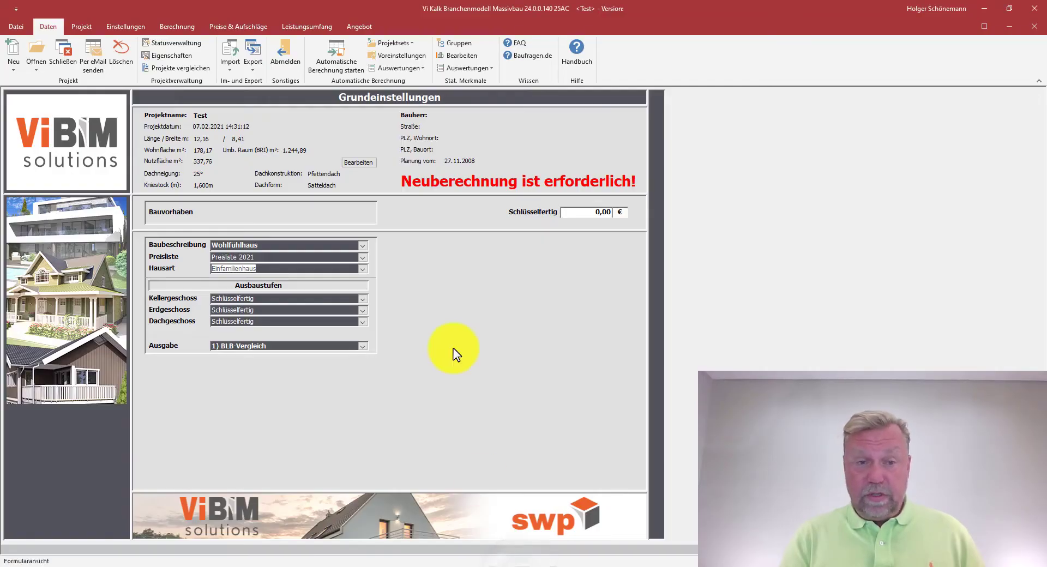
Choose Mehrfamilienhaus from the Hausart list in the Grundeinstellungen
click(363, 269)
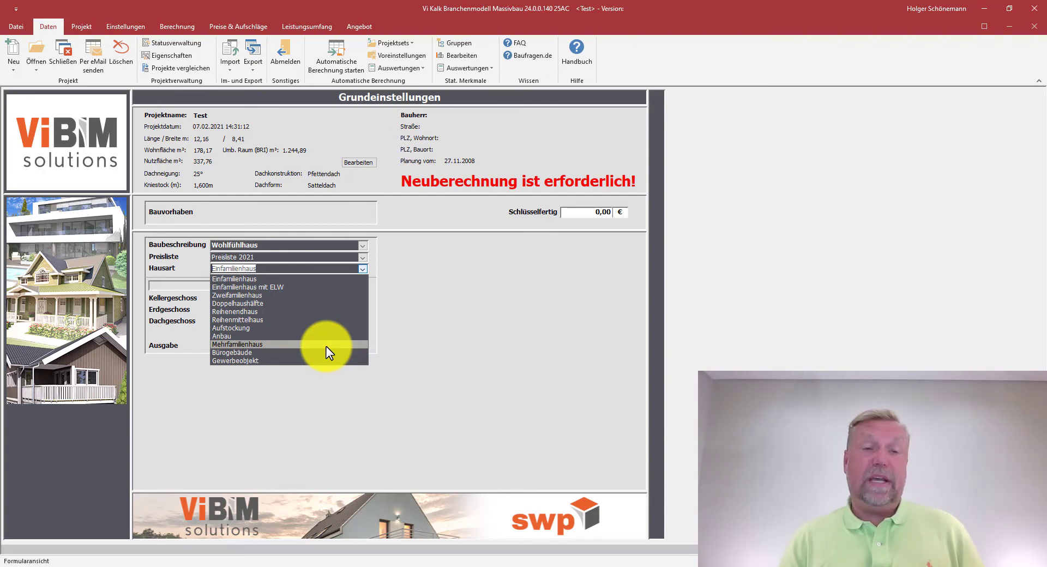
click(326, 345)
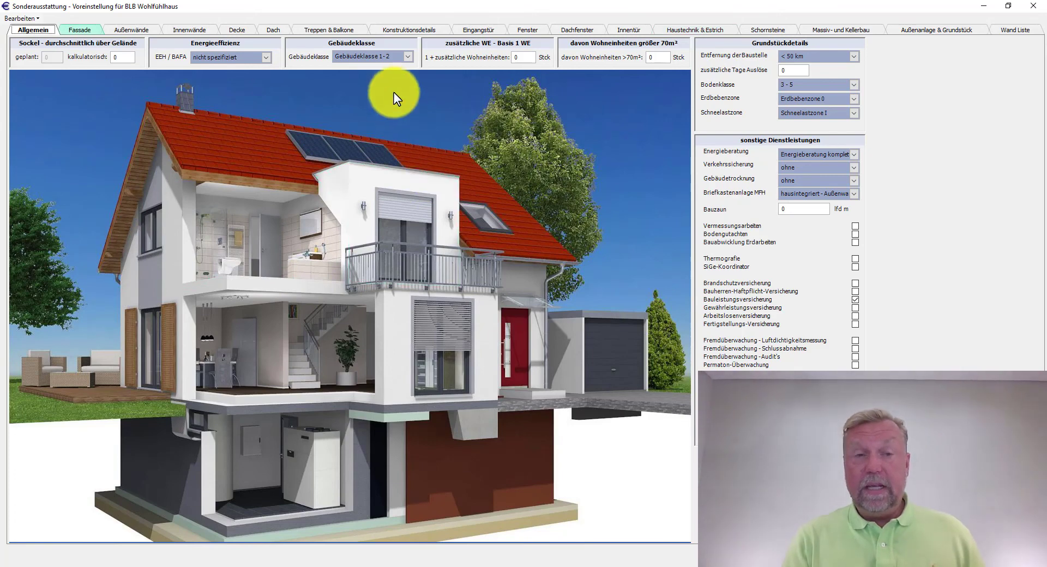
List the Gebäudeklasse options (1-2 through 5) on the Allgemein tab
click(410, 57)
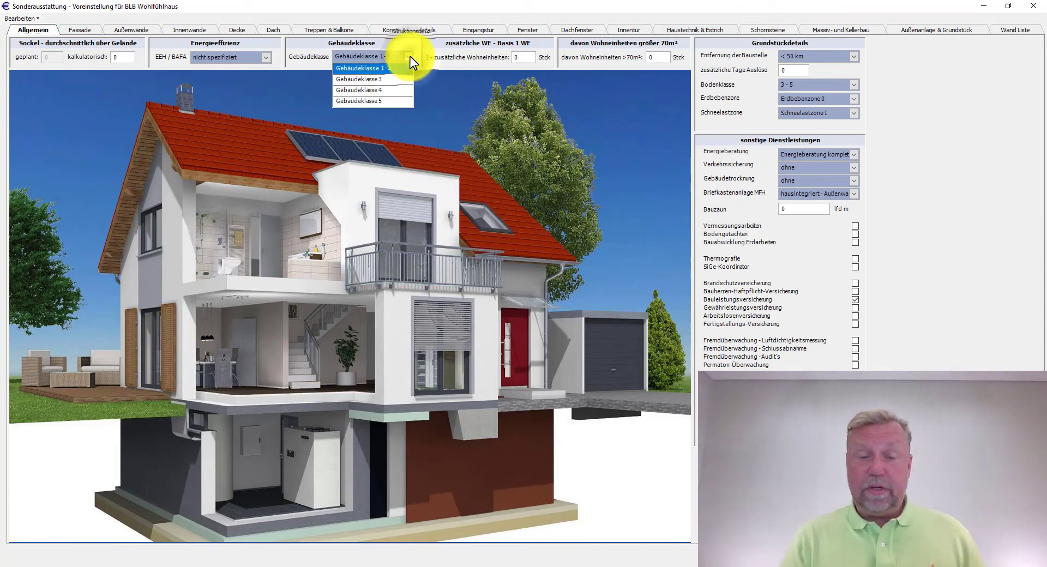